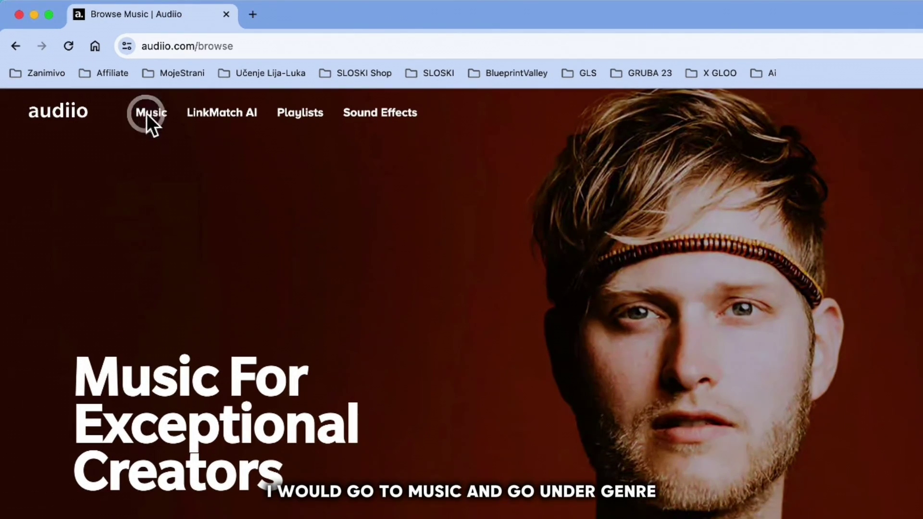
# - In Audiio's Music catalogue, add the Ambient and Cinematic genre filters
pyautogui.click(146, 114)
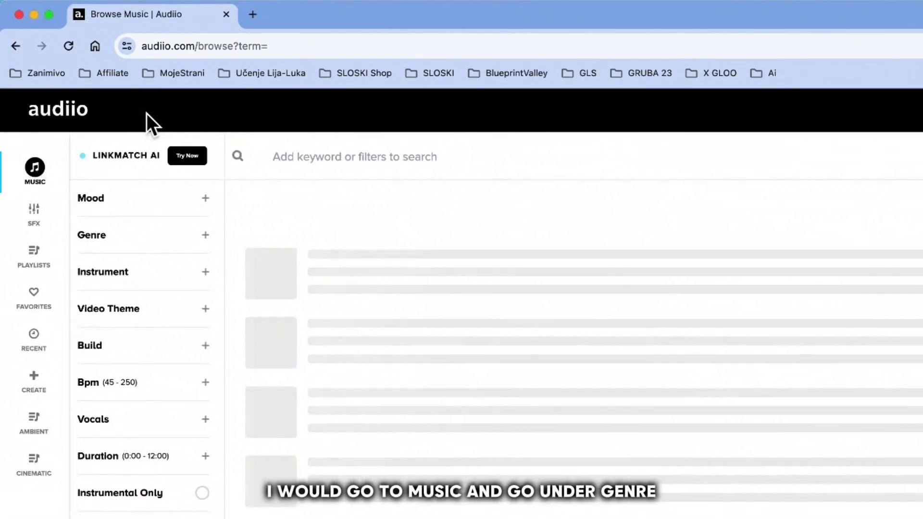
pyautogui.click(205, 235)
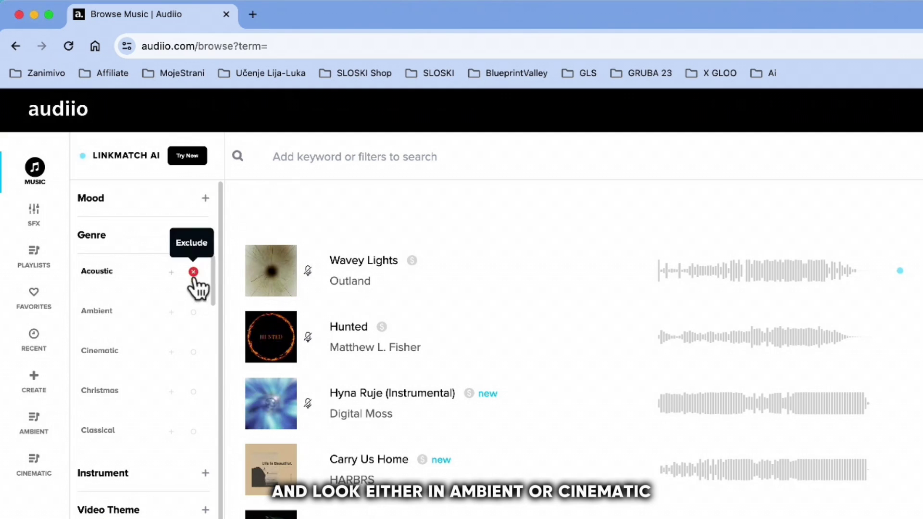
pyautogui.click(172, 311)
pyautogui.click(171, 352)
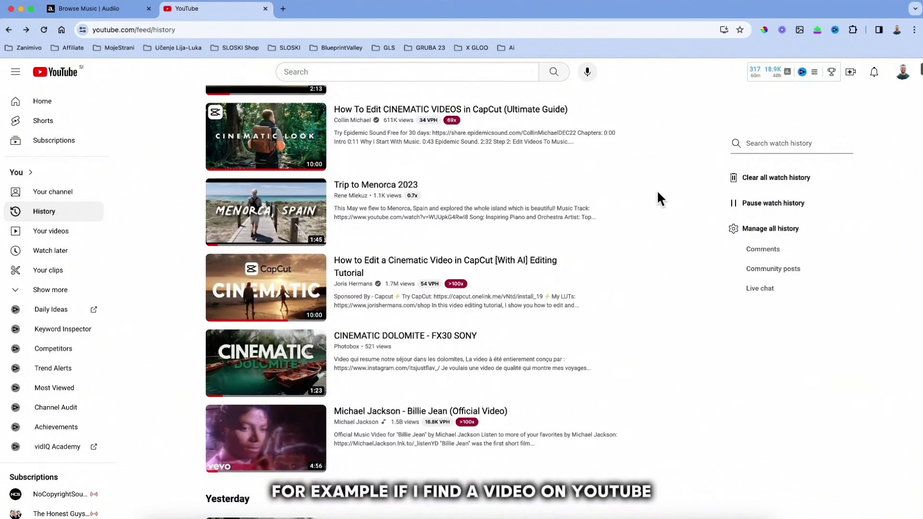
# - Open the Eibsee Bavaria cinematic travel video from watch history, select its URL, and return to Audiio
pyautogui.scroll(-2, 656, 189)
pyautogui.scroll(6, 515, 195)
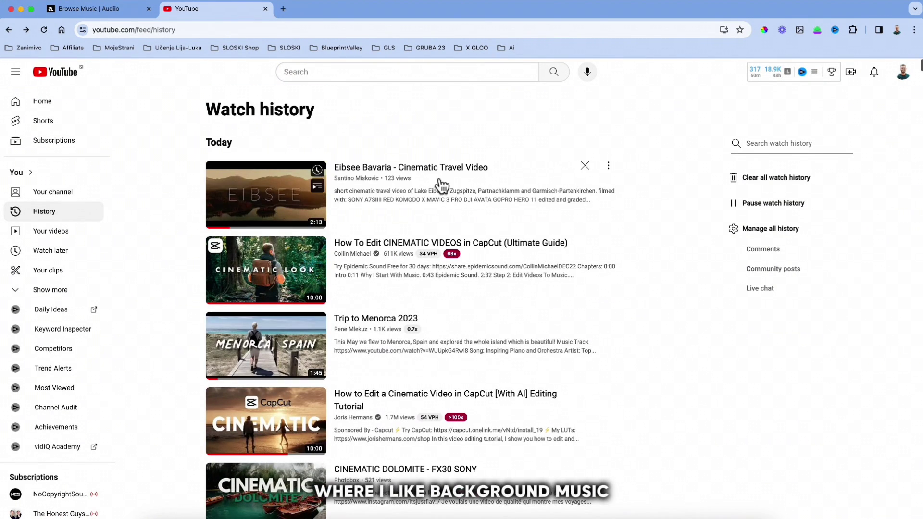
pyautogui.click(265, 197)
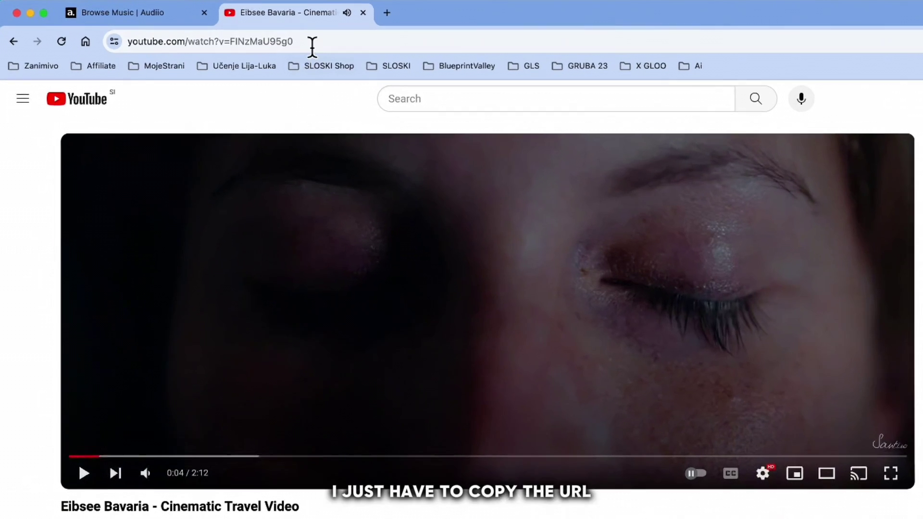
pyautogui.click(255, 36)
pyautogui.press('super+c')
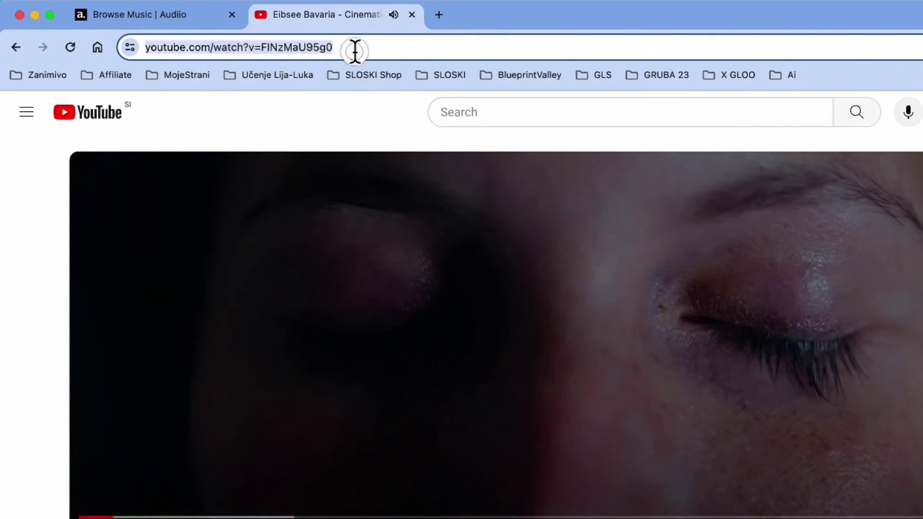
pyautogui.click(172, 14)
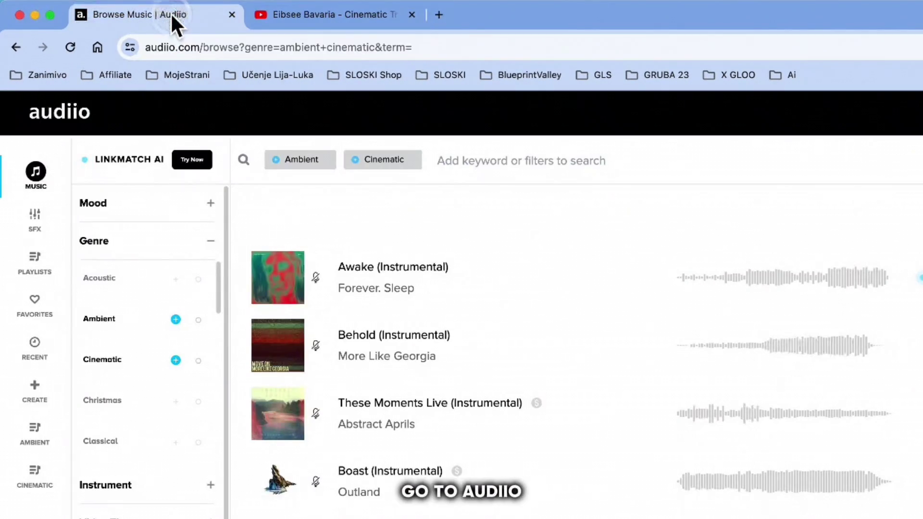
# - Run a LinkMatch AI search using the pasted Eibsee Bavaria video link
pyautogui.click(181, 165)
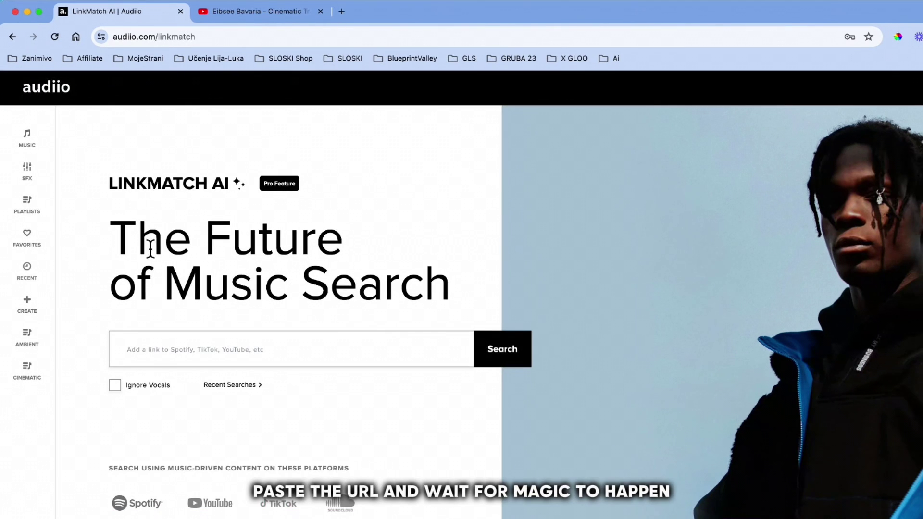
pyautogui.click(150, 345)
pyautogui.press('super+v')
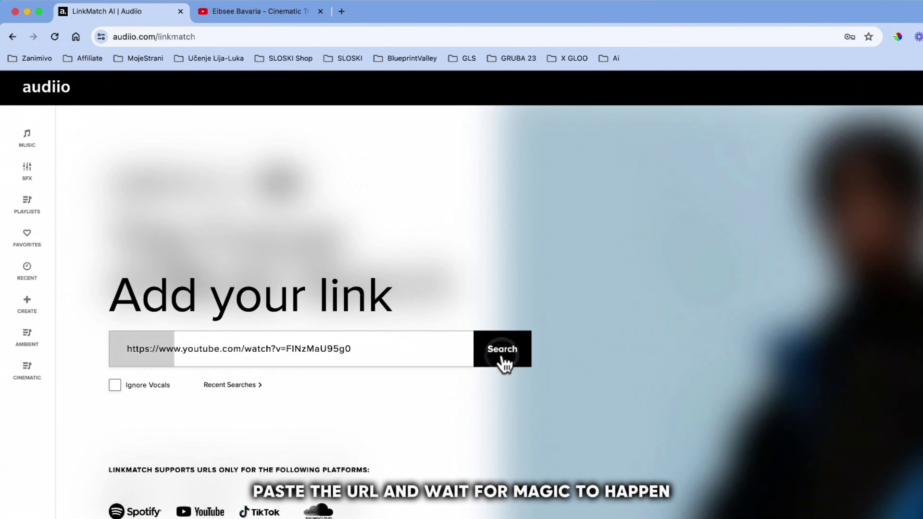
pyautogui.click(502, 360)
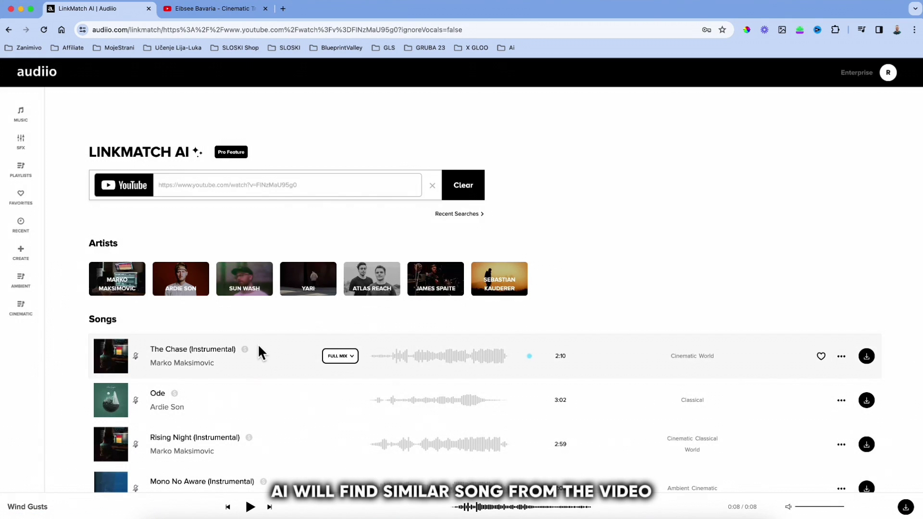
# - Find songs similar to The Chase (Instrumental) in the match results
pyautogui.scroll(-3, 257, 344)
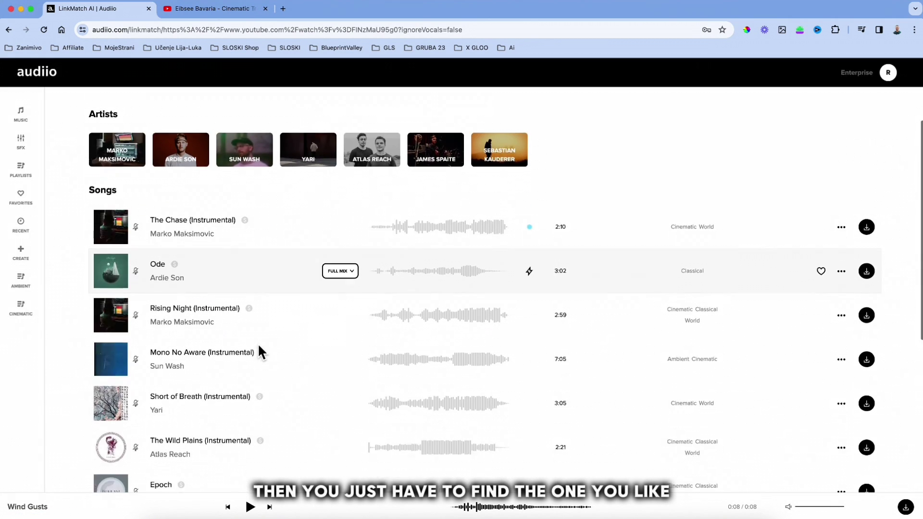
pyautogui.scroll(-1, 257, 344)
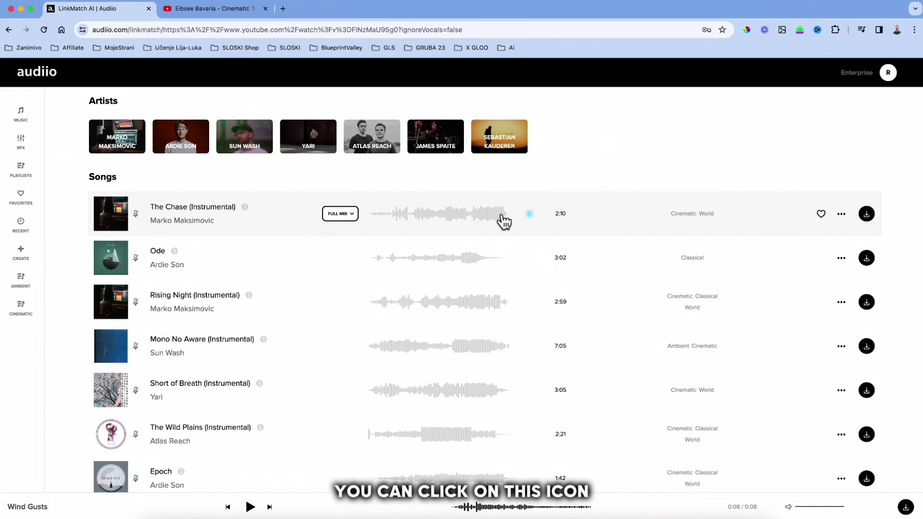
pyautogui.click(529, 213)
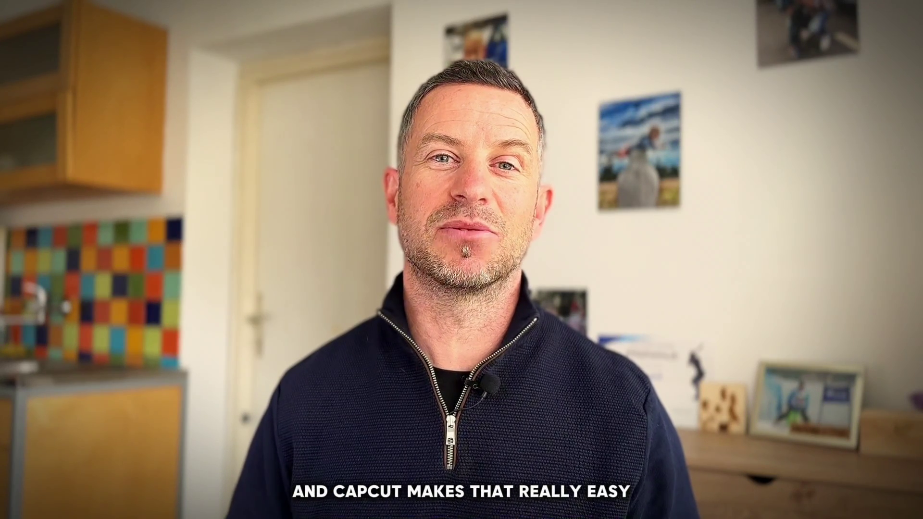
# - Select the background music clip on CapCut's audio track
pyautogui.click(226, 430)
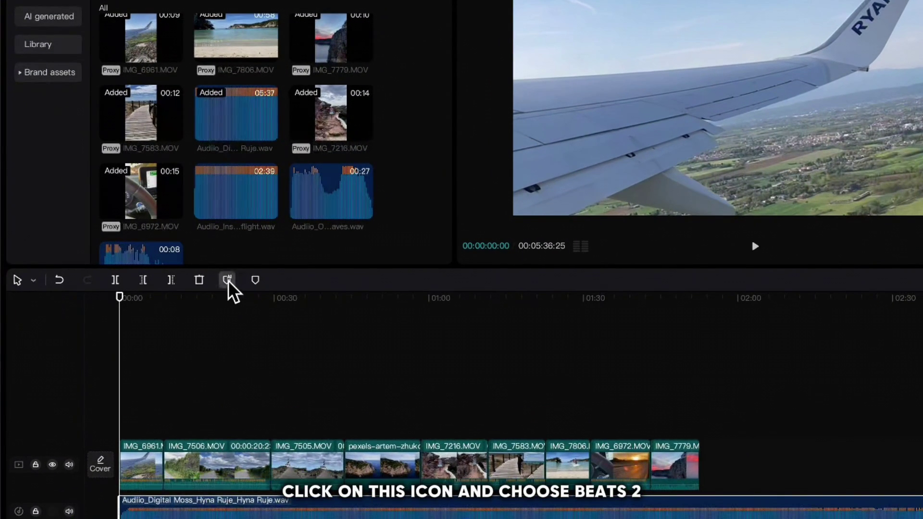
# - Auto-mark Beats 2 on the music, fit the timeline, and move the playhead to about 2 seconds
pyautogui.click(228, 280)
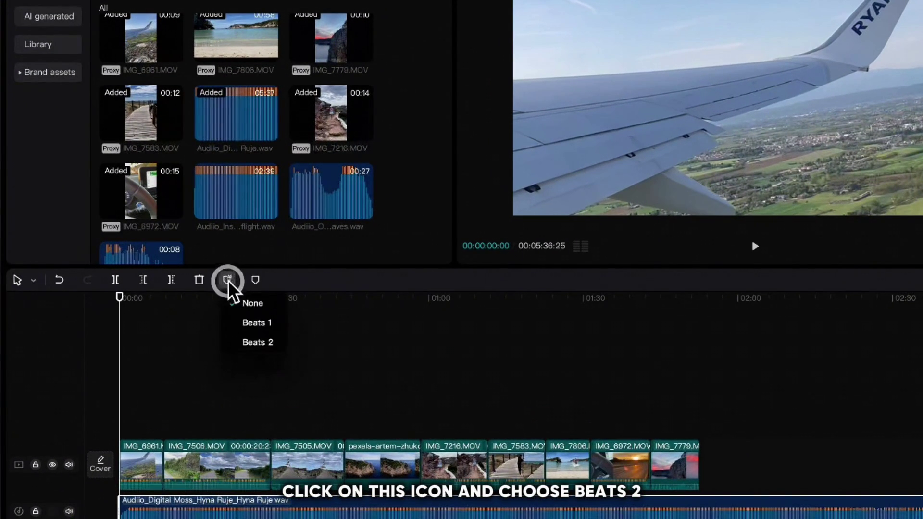
pyautogui.click(249, 338)
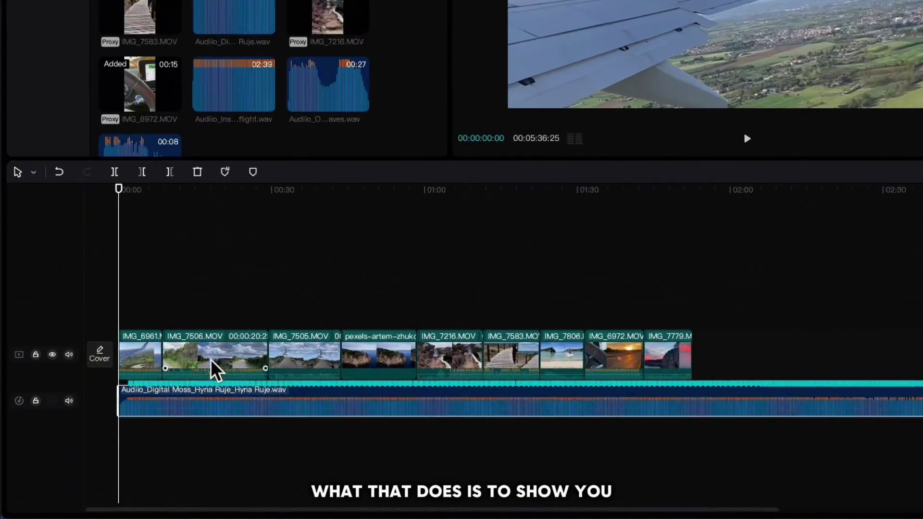
pyautogui.moveTo(144, 421)
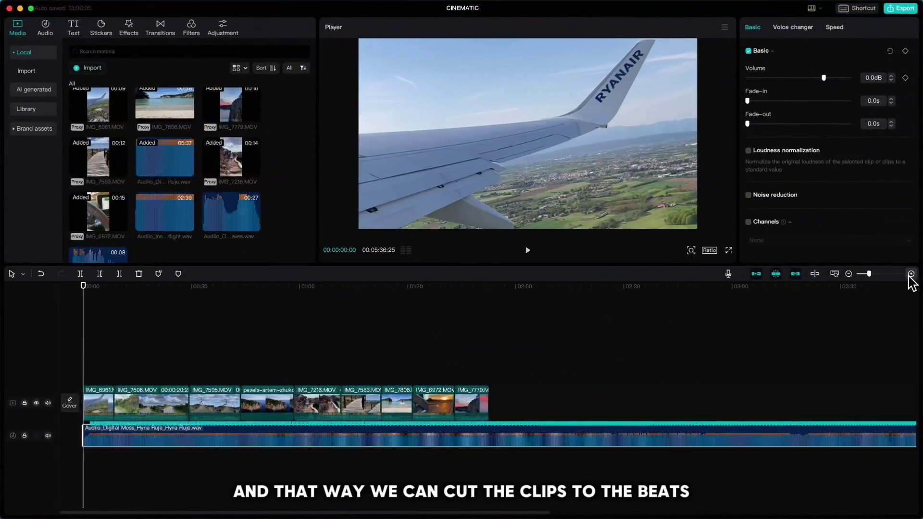
pyautogui.click(914, 274)
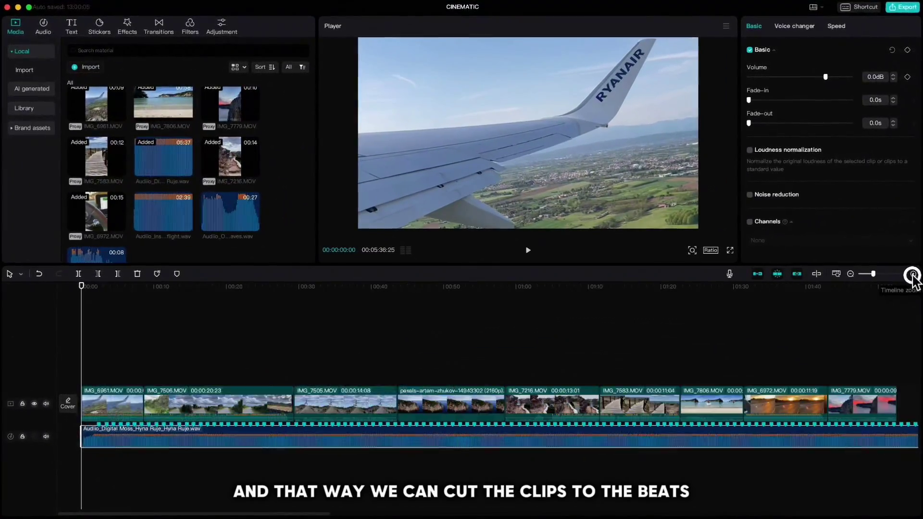
pyautogui.scroll(5, 913, 276)
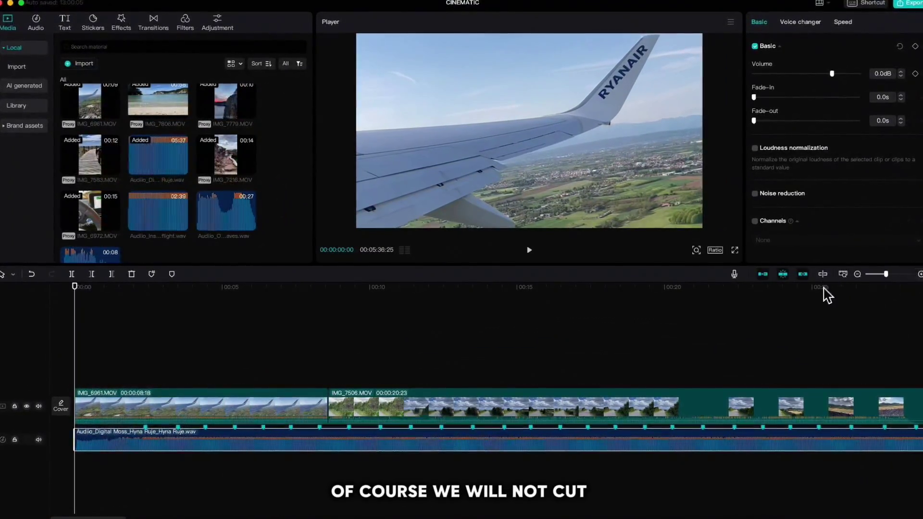
pyautogui.moveTo(72, 289); pyautogui.dragTo(117, 332)
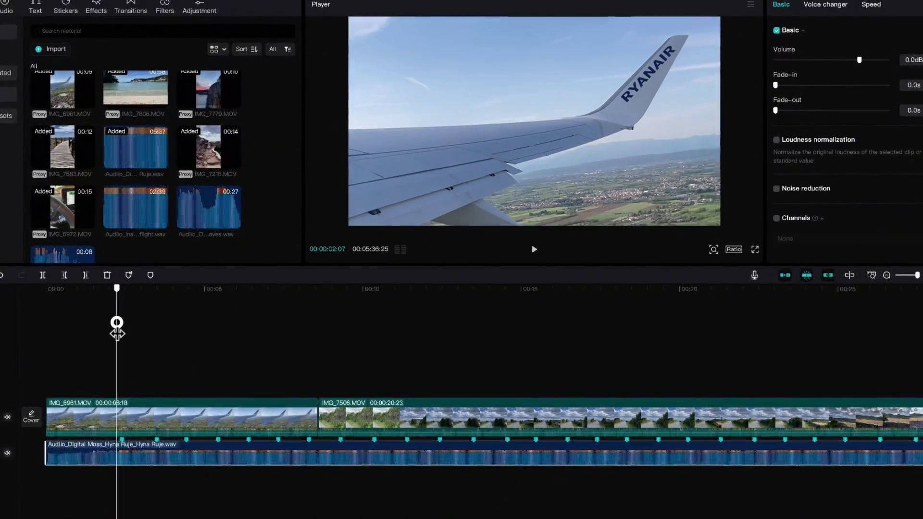
# - Trim IMG_6961, IMG_7505, the pexels clip and IMG_7583 to end on beat markers
pyautogui.click(141, 415)
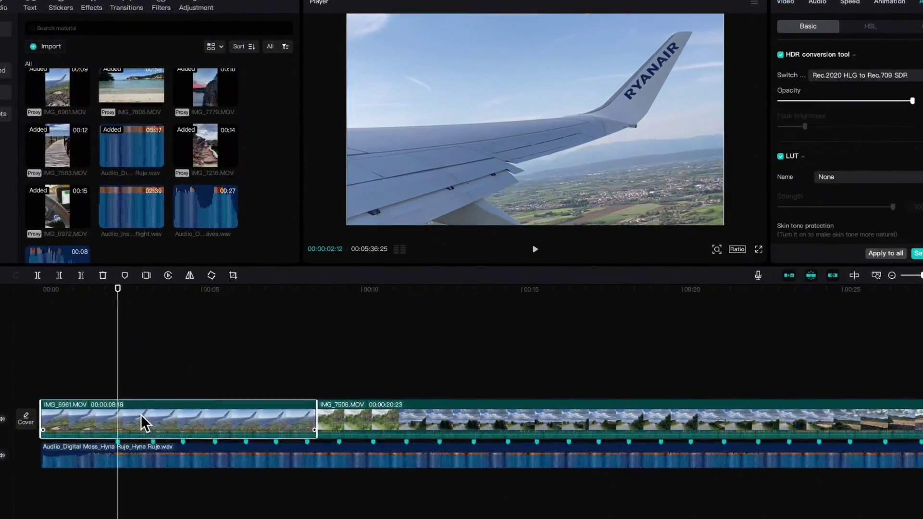
pyautogui.press('w')
pyautogui.press('space')
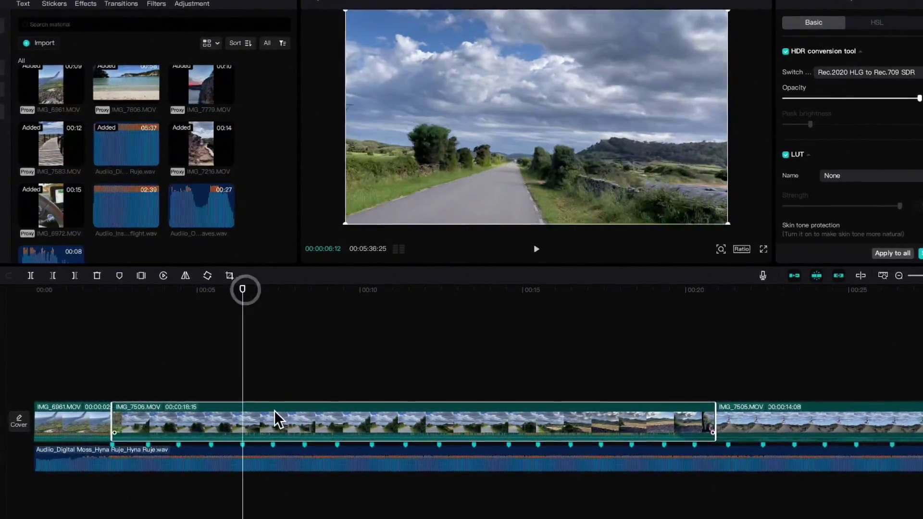
pyautogui.click(234, 366)
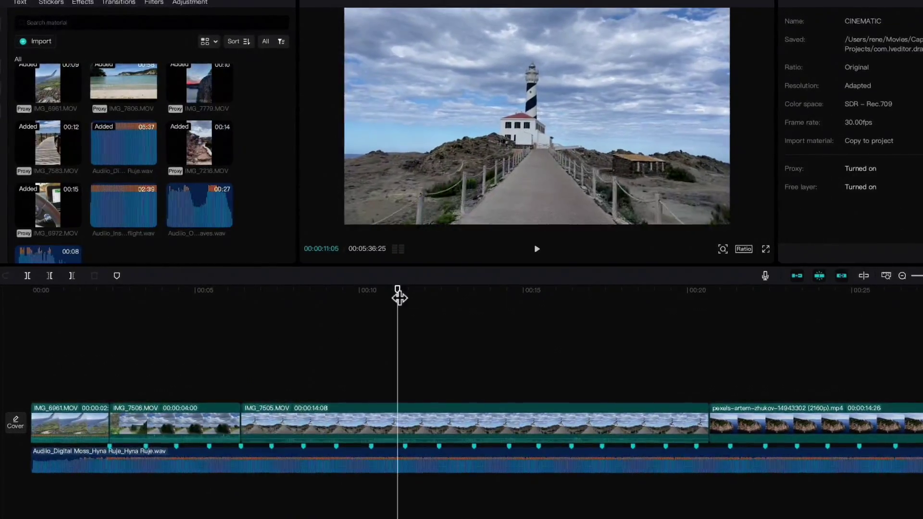
pyautogui.click(385, 418)
pyautogui.press('w')
pyautogui.click(514, 366)
pyautogui.press('w')
pyautogui.press('space')
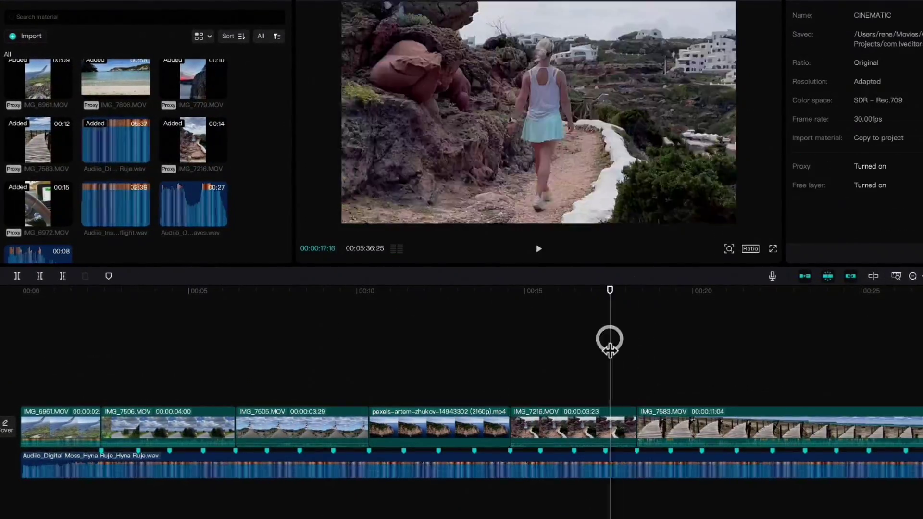
pyautogui.press('space')
pyautogui.click(682, 428)
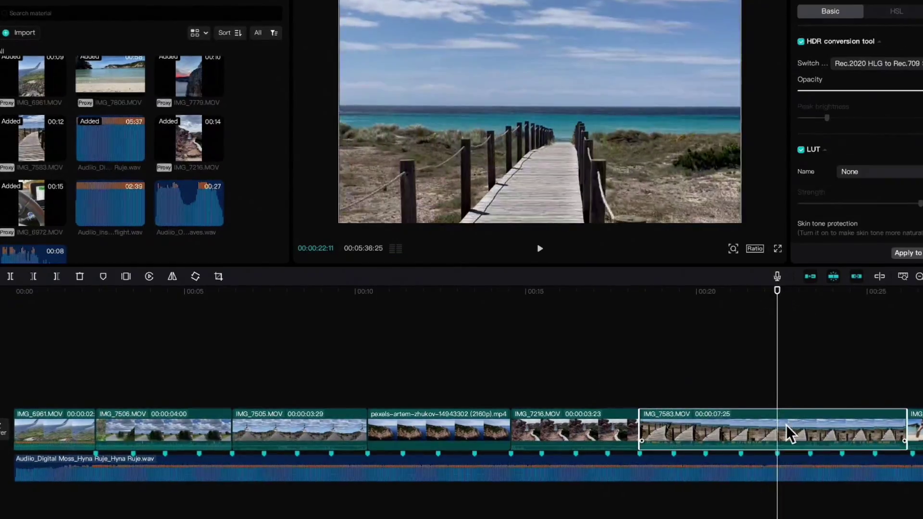
pyautogui.press('w')
# - Trim IMG_7806 and IMG_6972 to end on the next beat markers, checking cuts by playback
pyautogui.press('space')
pyautogui.press('space')
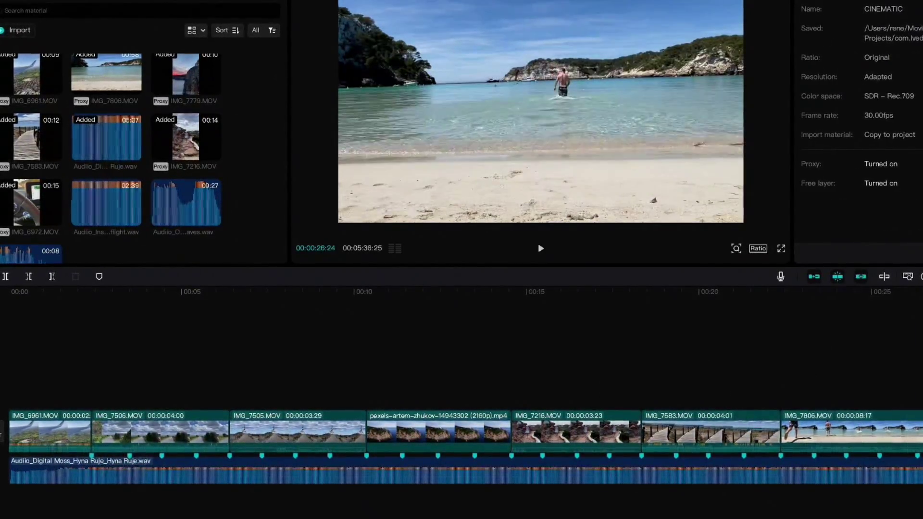
pyautogui.hscroll(5, 515, 434)
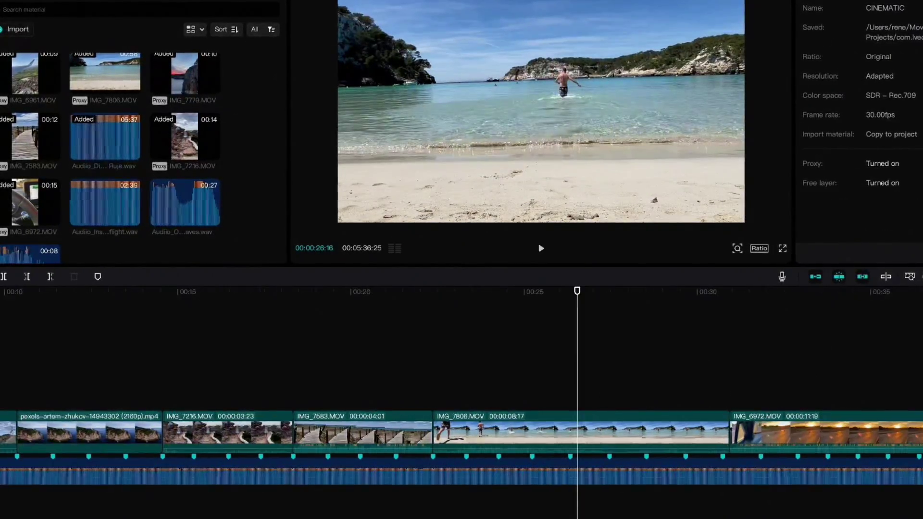
pyautogui.click(515, 434)
pyautogui.press('w')
pyautogui.click(630, 292)
pyautogui.press('space')
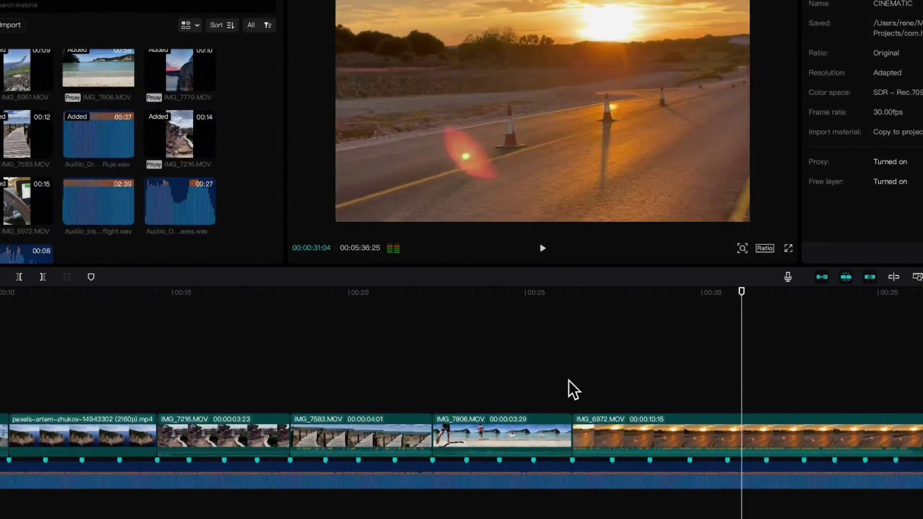
pyautogui.click(625, 435)
pyautogui.click(728, 291)
pyautogui.press('w')
pyautogui.press('space')
pyautogui.press('space')
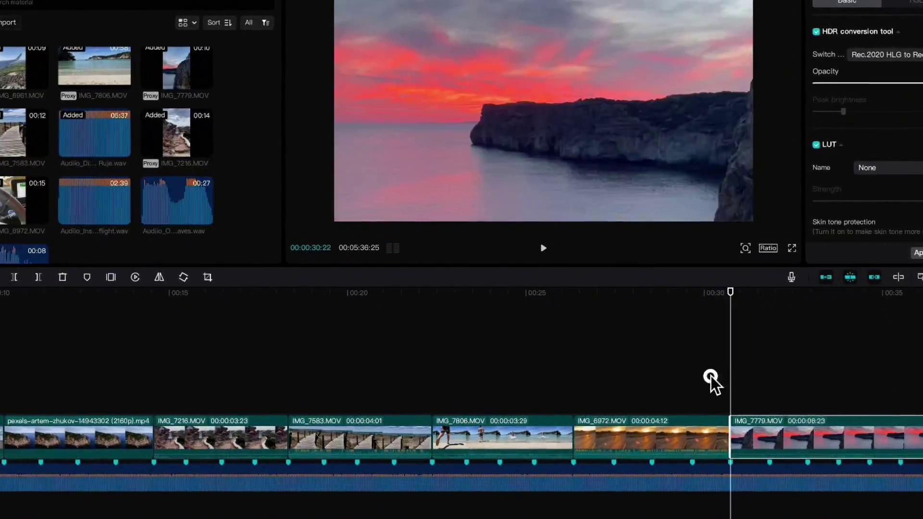
pyautogui.click(710, 381)
pyautogui.press('space')
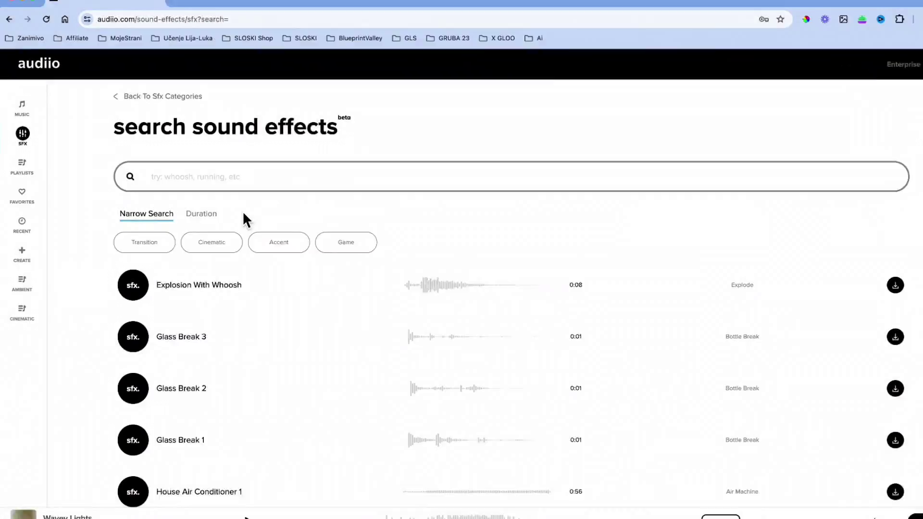
# - Download the Ocean Waves sound effect, then search 'wind' and download Stormy Wind Gusts
pyautogui.write('an wave')
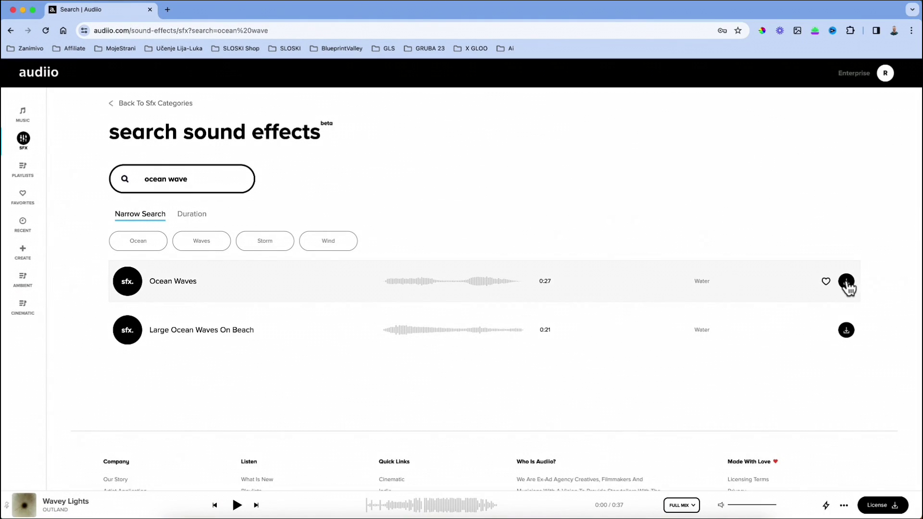
pyautogui.click(847, 282)
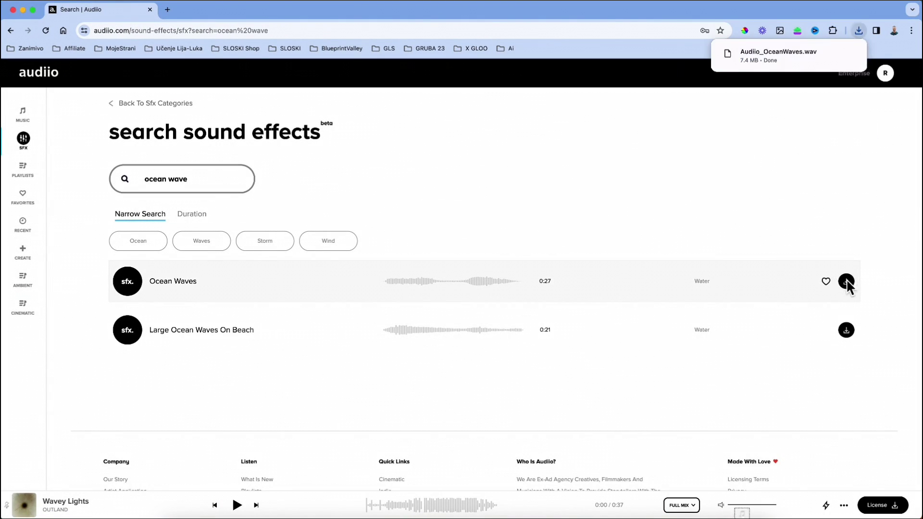
pyautogui.tripleClick(137, 183)
pyautogui.write('wind')
pyautogui.click(847, 429)
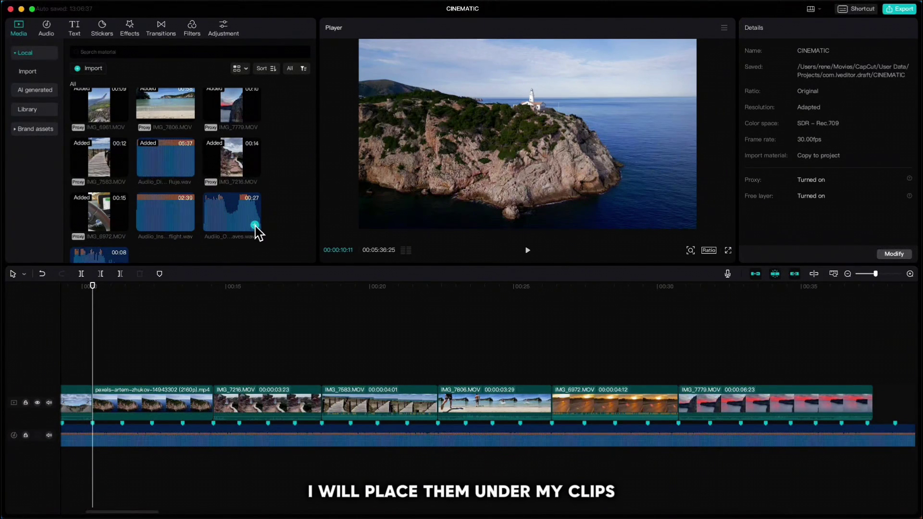
# - Add Ocean Waves trimmed at the playhead and Wind Gusts on its own track, then select IMG_7505
pyautogui.click(255, 225)
pyautogui.click(155, 457)
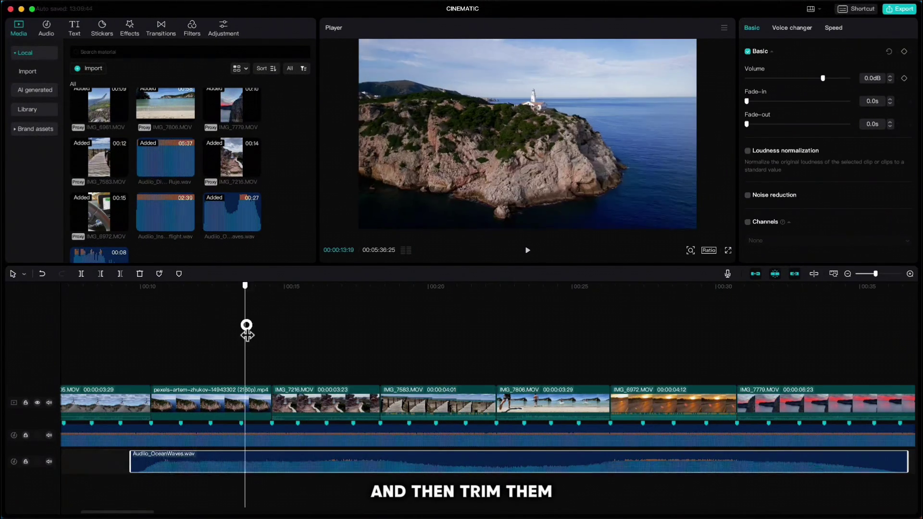
pyautogui.press('w')
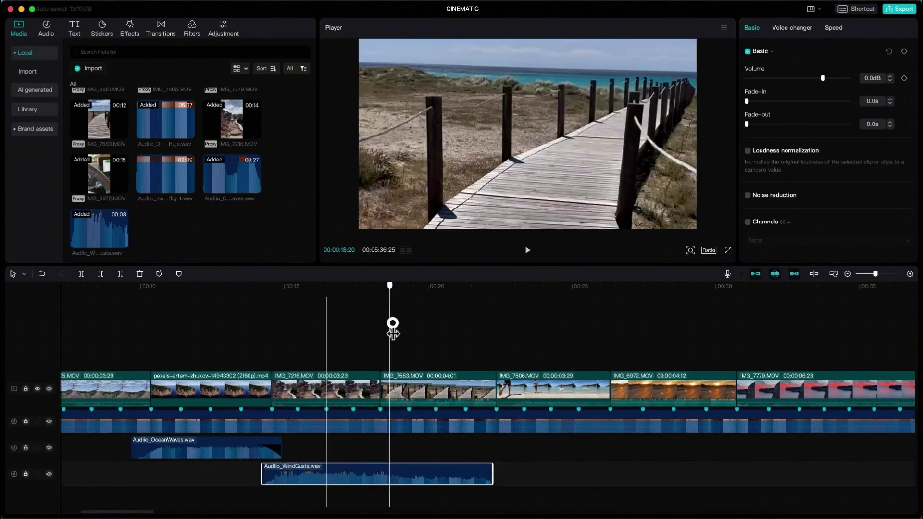
pyautogui.moveTo(495, 474); pyautogui.dragTo(398, 478)
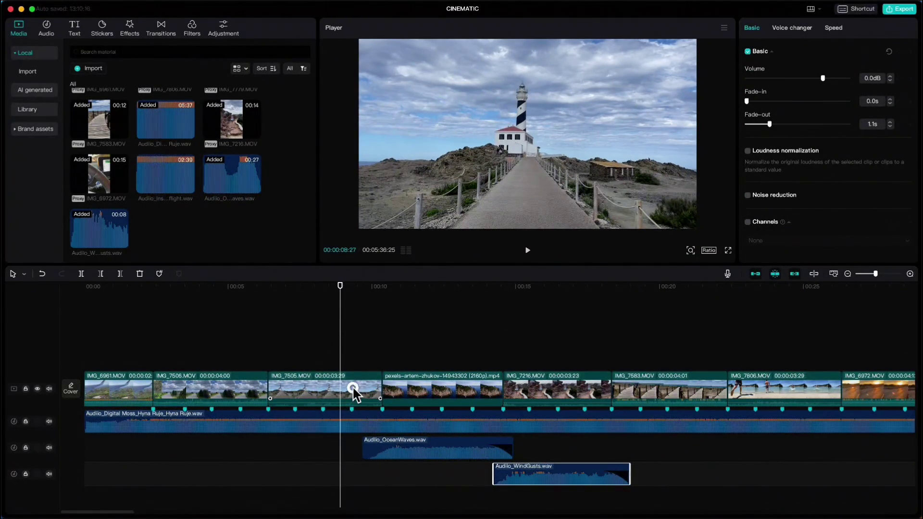
pyautogui.click(354, 392)
pyautogui.scroll(-3, 810, 189)
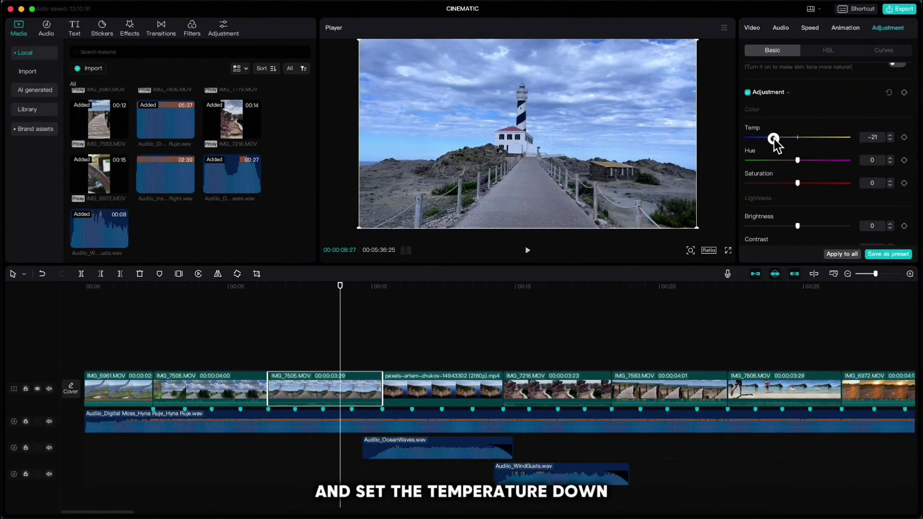
# - Try lower hue and other colour settings on the lighthouse clip, then reset Adjustment to 0
pyautogui.moveTo(797, 162); pyautogui.dragTo(785, 160)
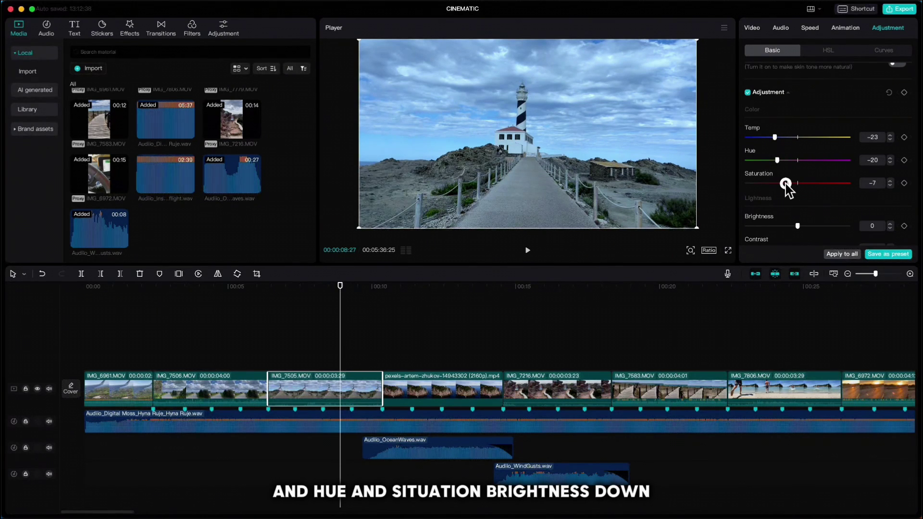
pyautogui.moveTo(797, 225); pyautogui.dragTo(787, 226)
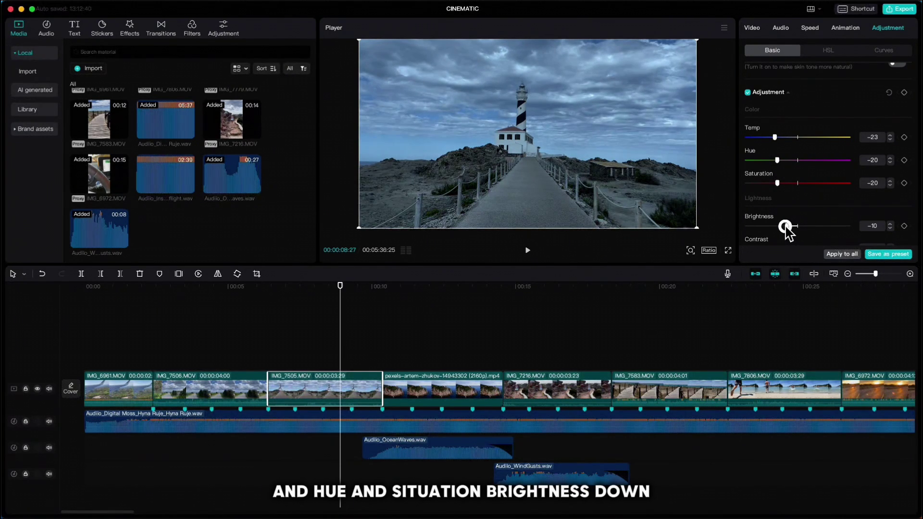
pyautogui.scroll(-3, 791, 212)
pyautogui.scroll(-5, 805, 191)
pyautogui.moveTo(798, 240); pyautogui.dragTo(816, 240)
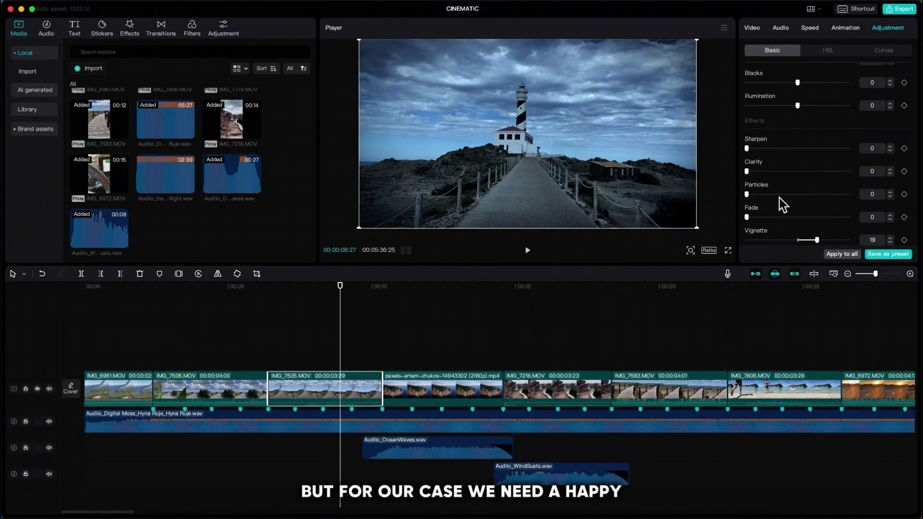
pyautogui.scroll(6, 837, 170)
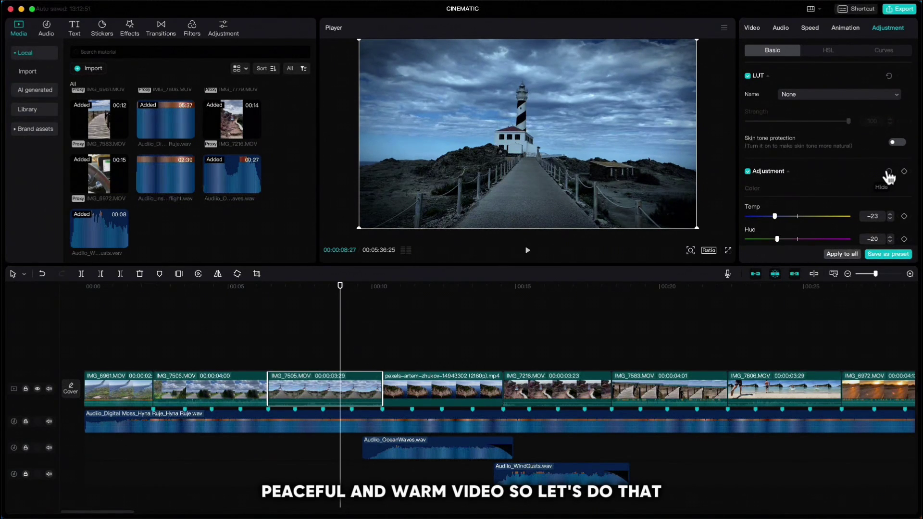
pyautogui.click(889, 172)
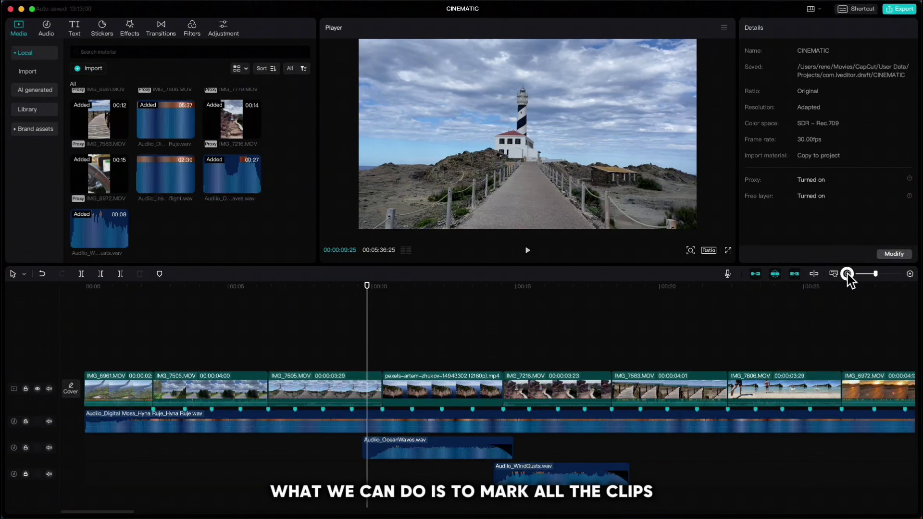
# - Zoom the timeline out and add the Amber filter as a track spanning all the clips
pyautogui.click(847, 274)
pyautogui.moveTo(596, 390); pyautogui.dragTo(137, 396)
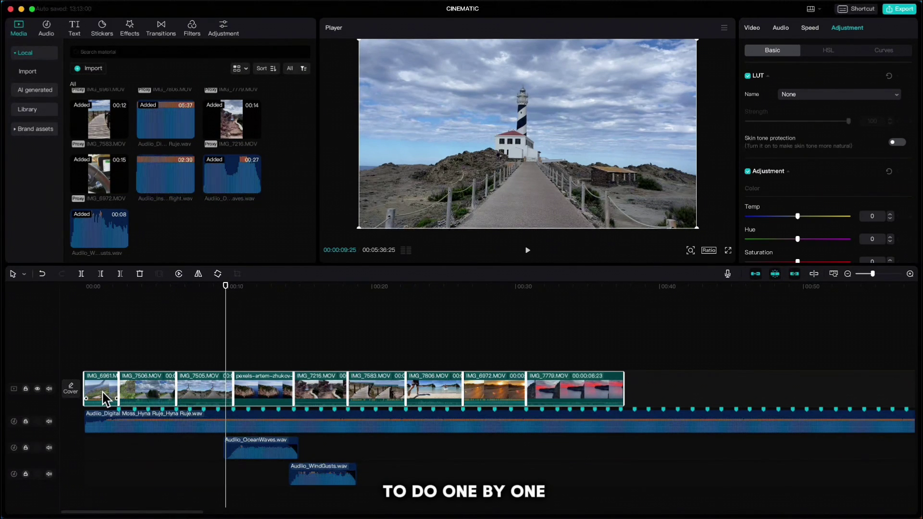
pyautogui.click(199, 351)
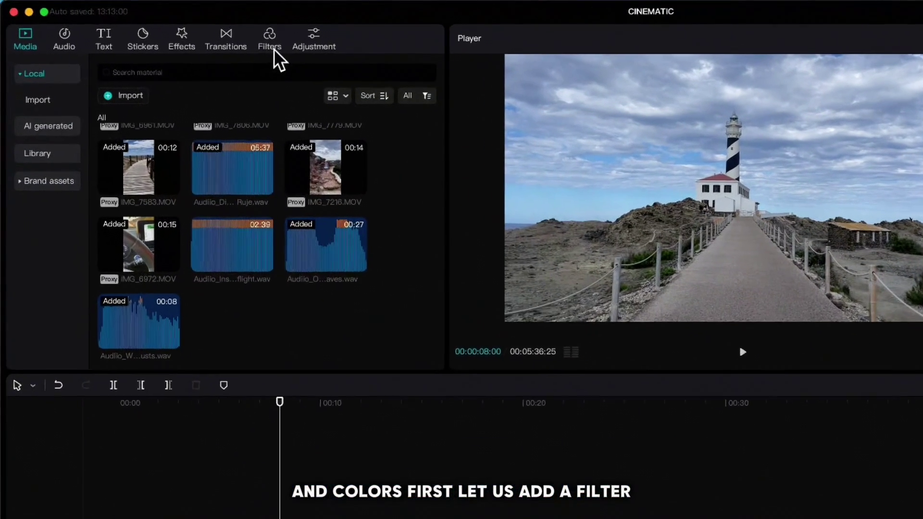
pyautogui.click(193, 26)
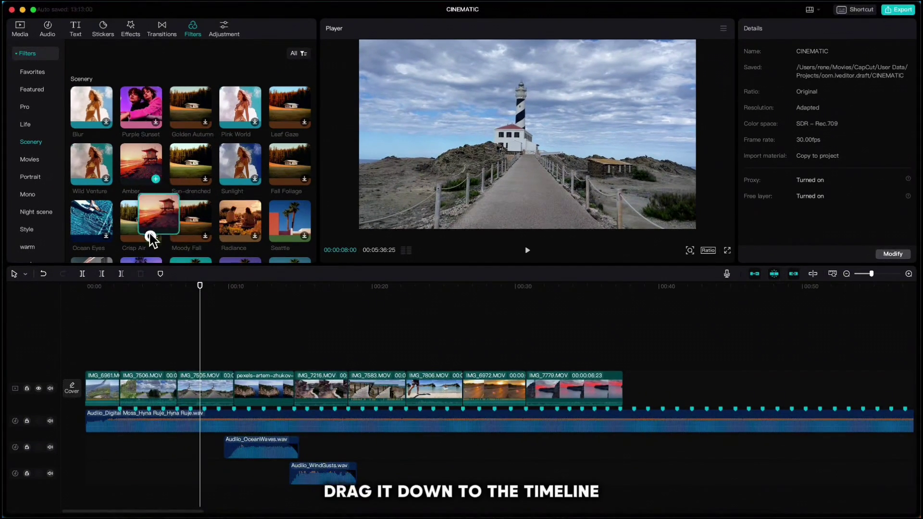
pyautogui.moveTo(151, 237); pyautogui.dragTo(623, 359)
pyautogui.moveTo(642, 389); pyautogui.dragTo(331, 395)
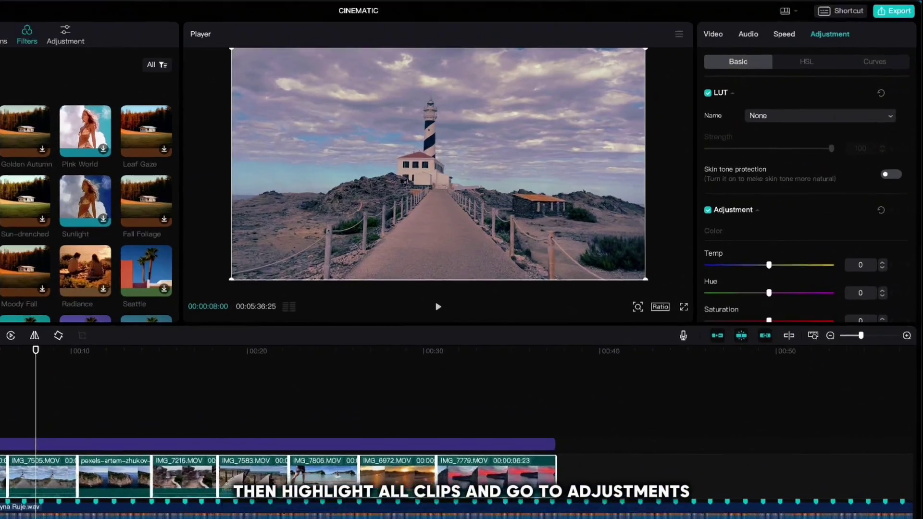
# - Raise saturation to 10 and brightness to 5 across all clips
pyautogui.scroll(-2, 824, 185)
pyautogui.scroll(-1, 767, 277)
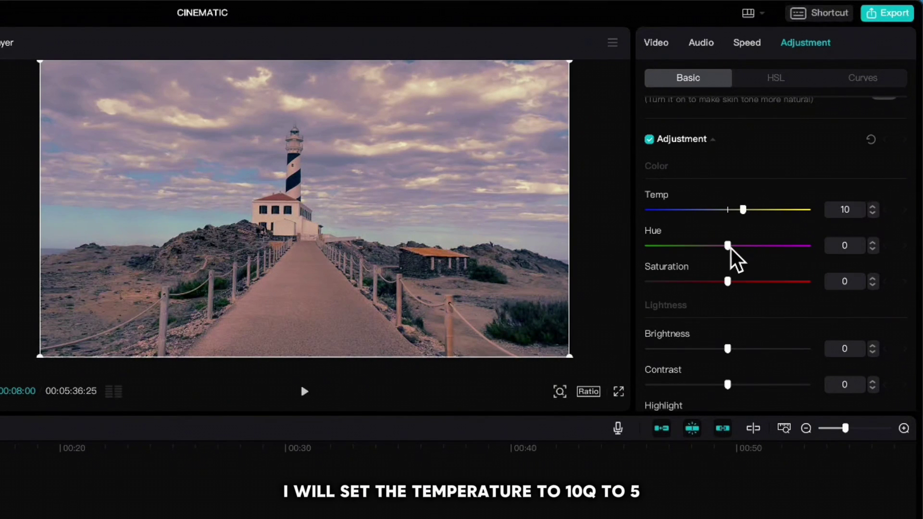
pyautogui.moveTo(728, 282); pyautogui.dragTo(741, 283)
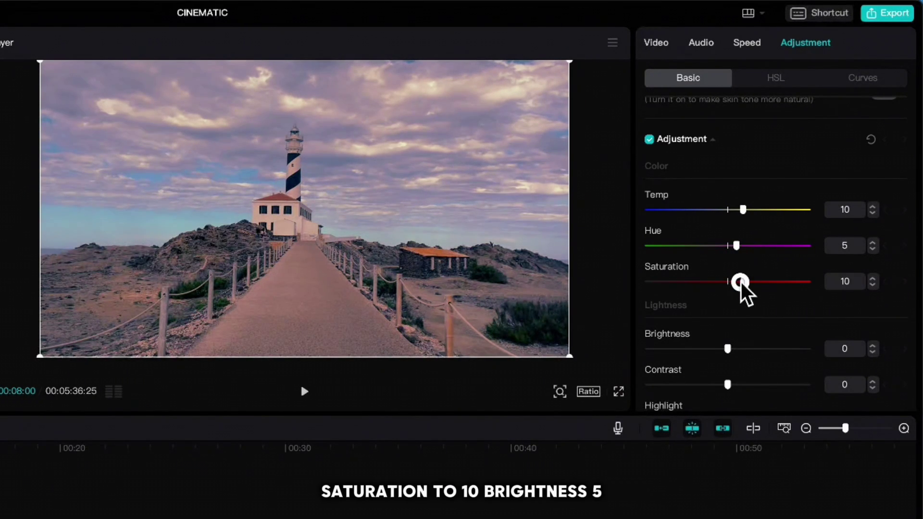
pyautogui.moveTo(728, 348); pyautogui.dragTo(732, 348)
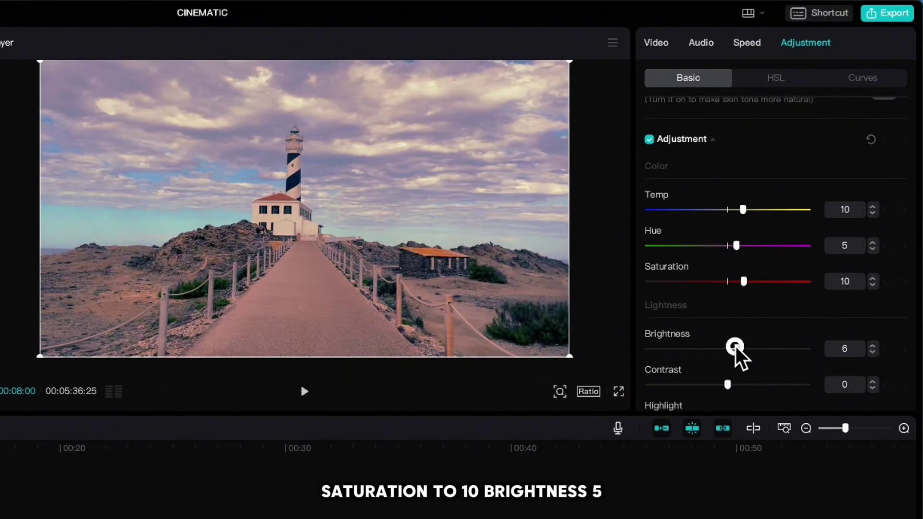
# - Add contrast 10, slightly darker shadows and a vignette of 8, then review the look
pyautogui.scroll(-3, 733, 351)
pyautogui.moveTo(727, 275); pyautogui.dragTo(737, 274)
pyautogui.click(726, 346)
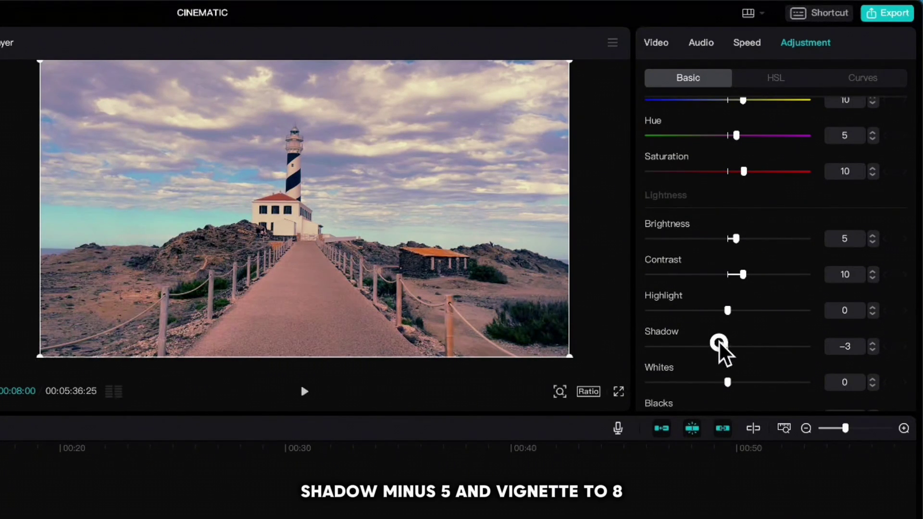
pyautogui.scroll(-7, 783, 325)
pyautogui.moveTo(727, 403); pyautogui.dragTo(734, 403)
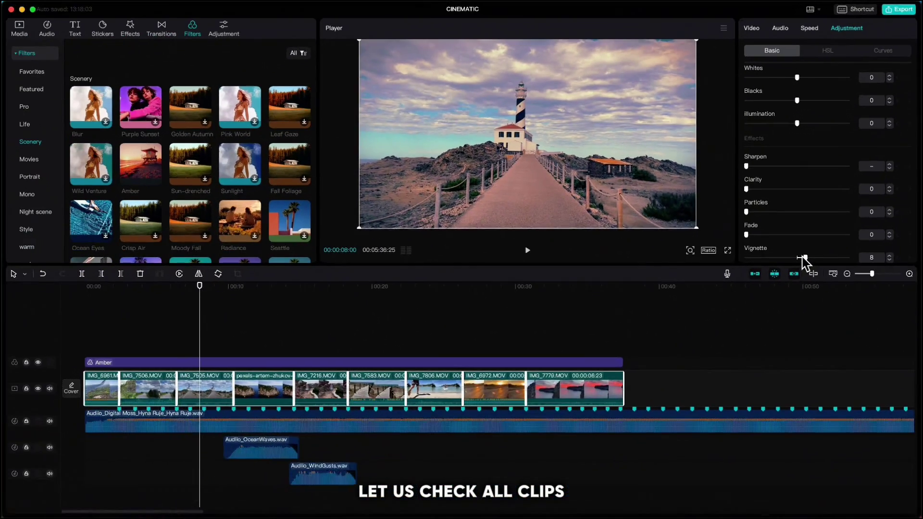
pyautogui.moveTo(200, 287); pyautogui.dragTo(425, 323)
# - Lower the temperature on the beach clip IMG_7806 and the sunset clip IMG_6972
pyautogui.click(437, 396)
pyautogui.click(890, 184)
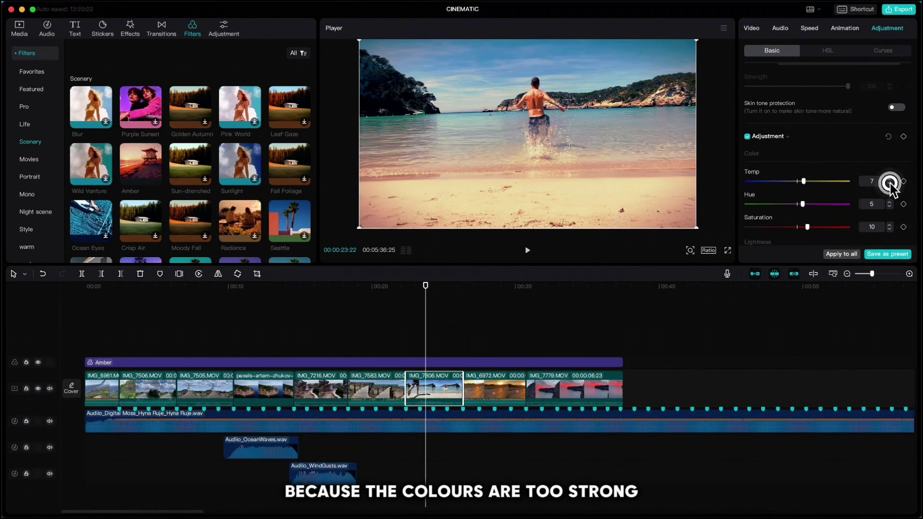
pyautogui.click(494, 388)
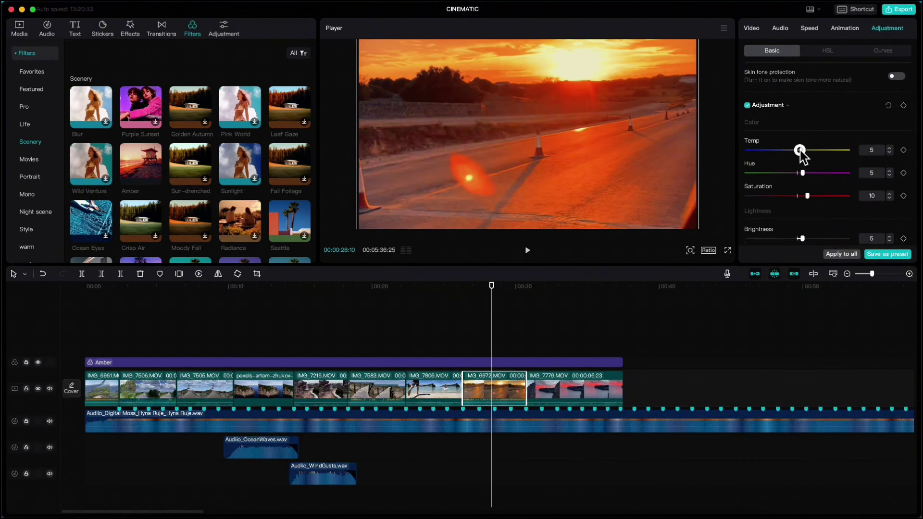
pyautogui.scroll(-3, 803, 158)
pyautogui.click(557, 389)
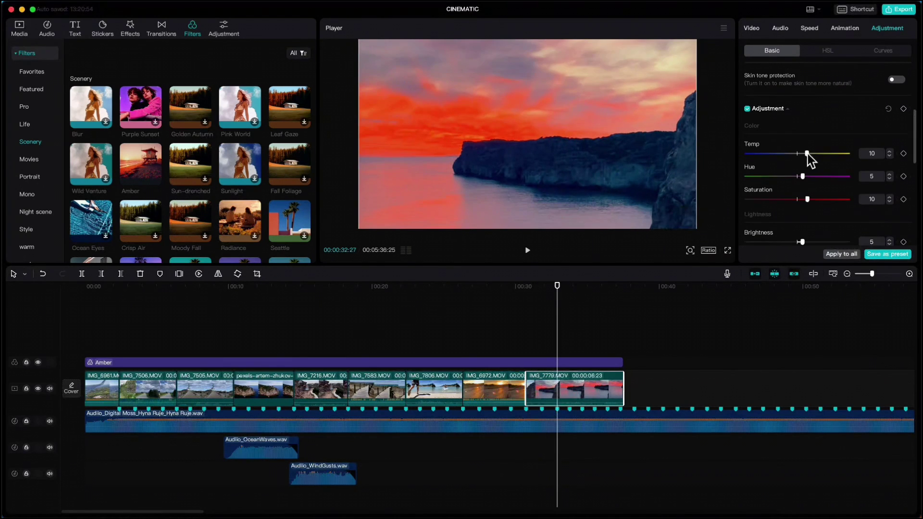
pyautogui.scroll(-6, 803, 187)
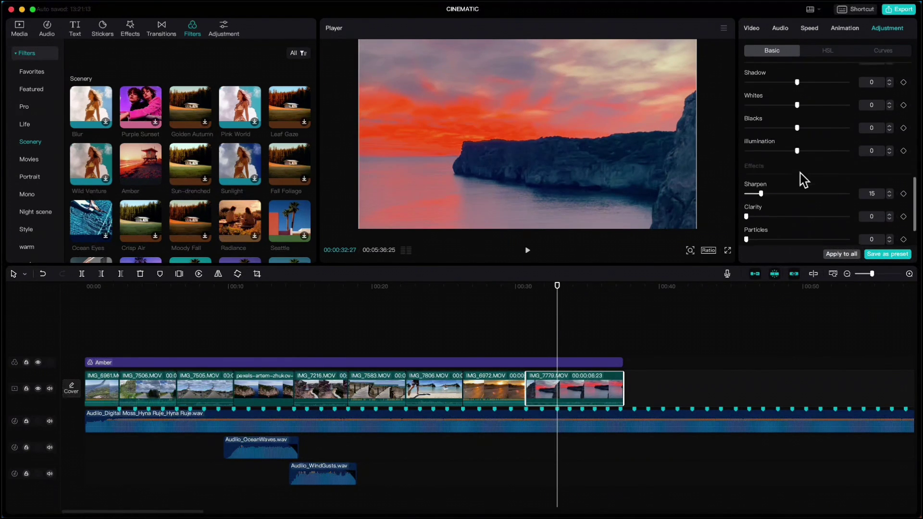
pyautogui.moveTo(557, 288); pyautogui.dragTo(465, 316)
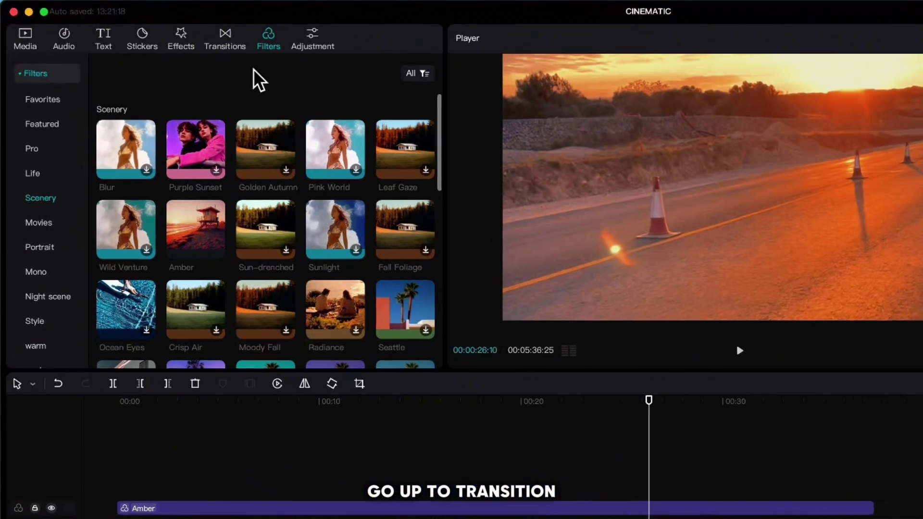
# - Add a 0.9 s Black Fade transition between IMG_7806 and IMG_6972
pyautogui.click(165, 28)
pyautogui.scroll(-3, 274, 251)
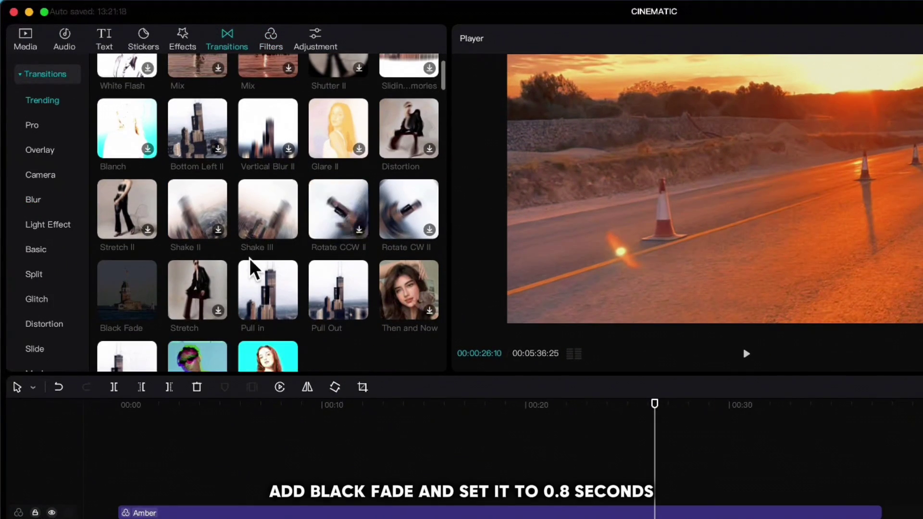
pyautogui.click(147, 309)
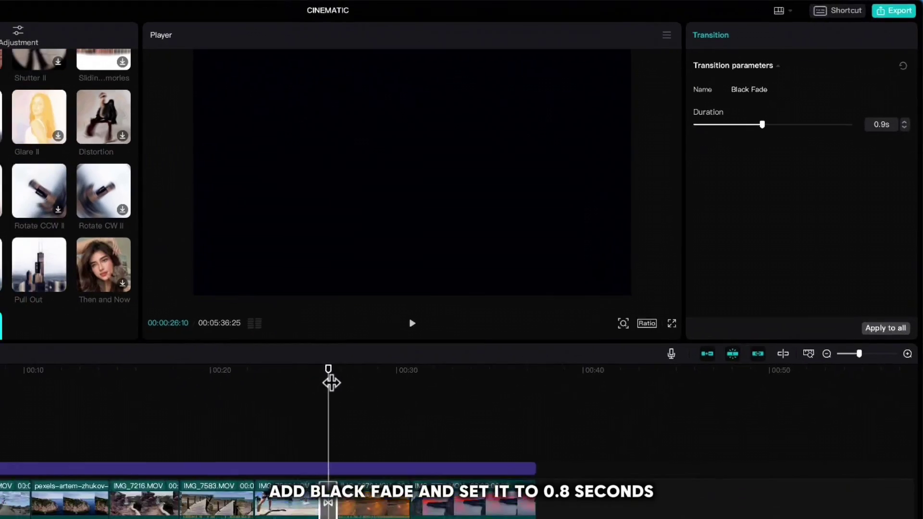
pyautogui.moveTo(272, 406); pyautogui.dragTo(240, 408)
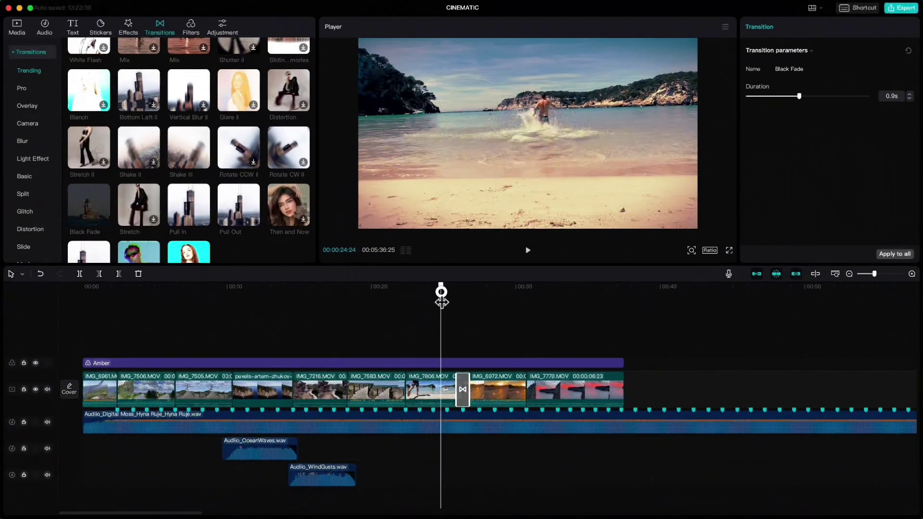
pyautogui.click(435, 392)
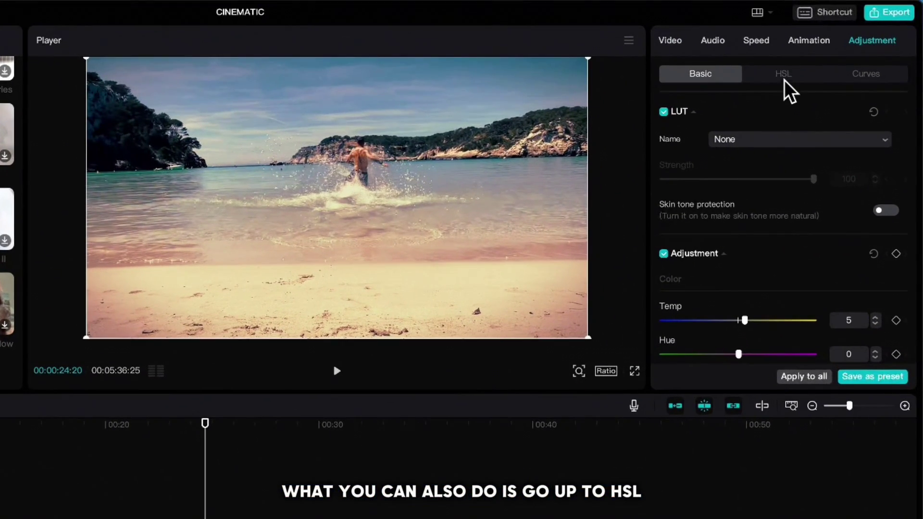
# - Show IMG_7806's HSL settings and try the red hue, leaving hue, saturation and brightness at 0
pyautogui.click(783, 75)
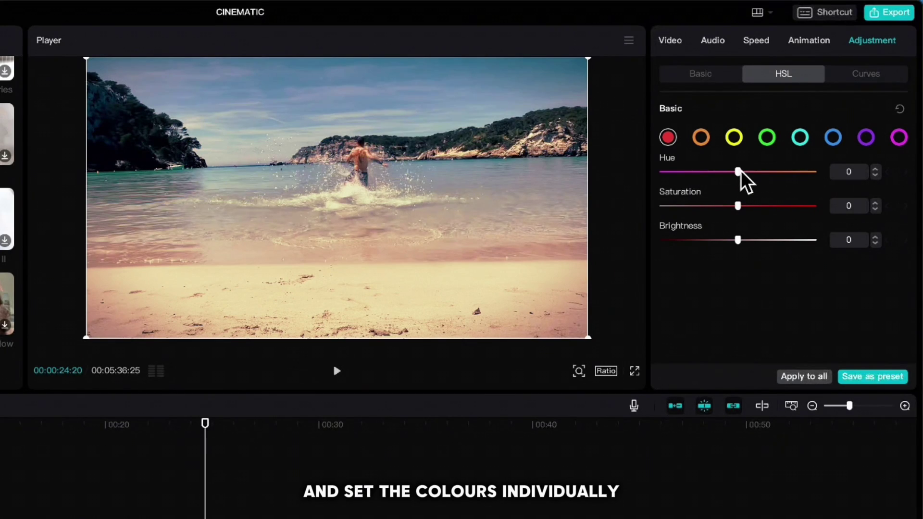
pyautogui.moveTo(781, 180); pyautogui.dragTo(738, 180)
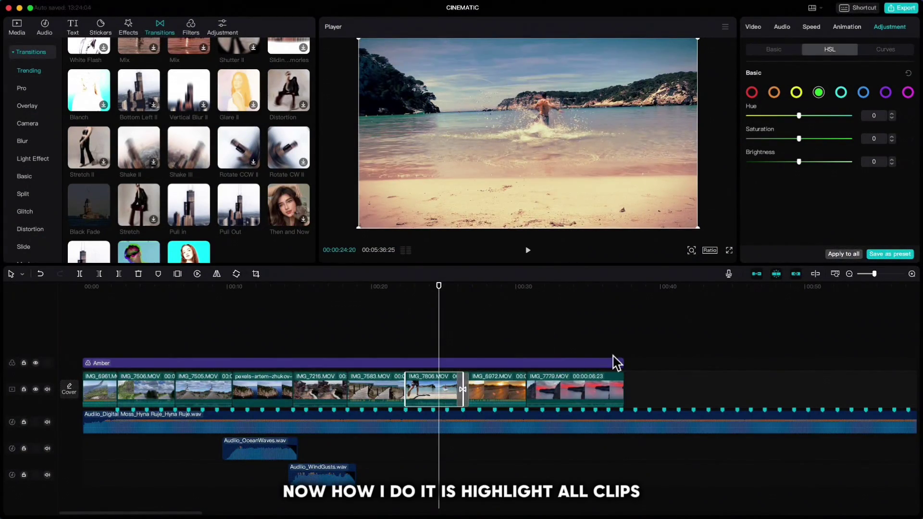
# - Merge the selected clips into Compound clip1
pyautogui.moveTo(650, 393); pyautogui.dragTo(496, 399)
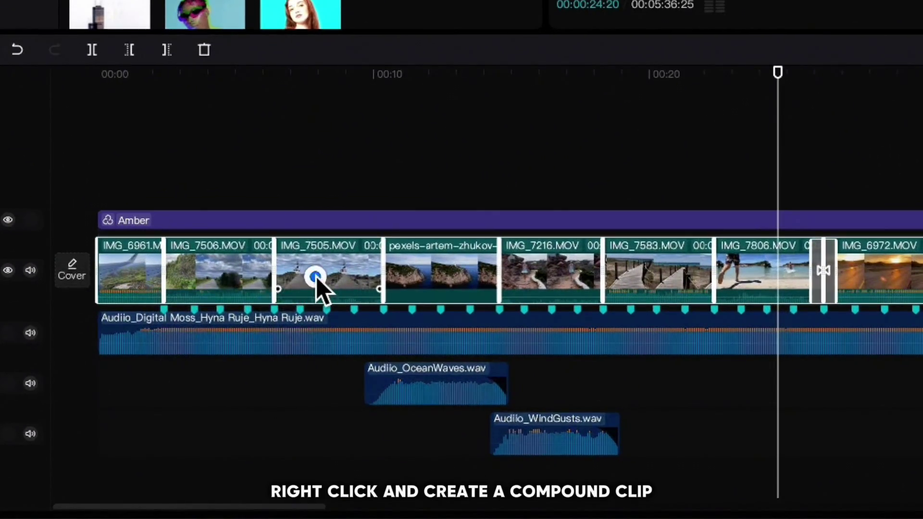
pyautogui.rightClick(317, 284)
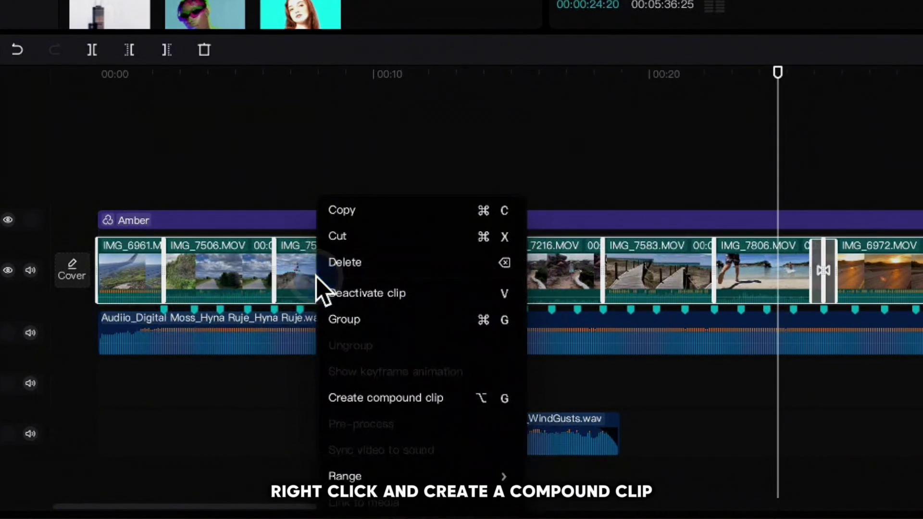
pyautogui.click(362, 397)
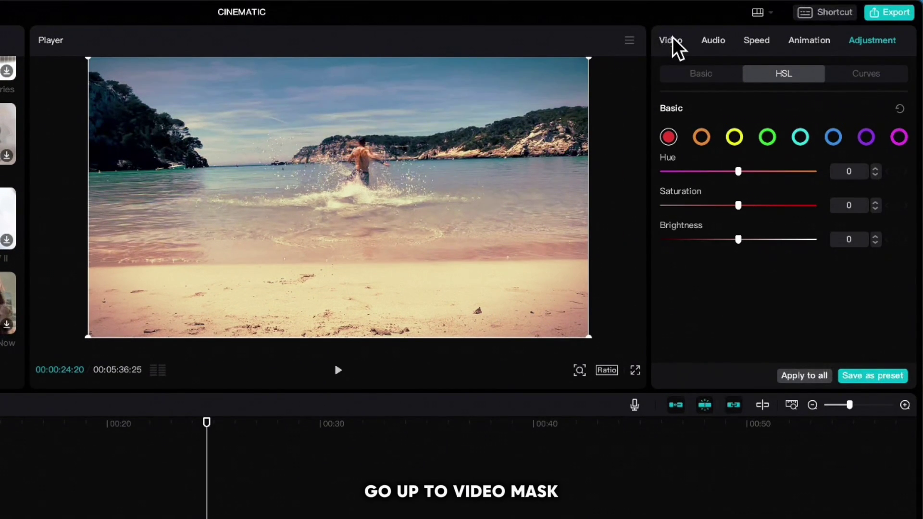
# - Apply a Mirror mask to the compound clip, enlarged to size 970 for letterbox bars
pyautogui.click(673, 41)
pyautogui.click(816, 74)
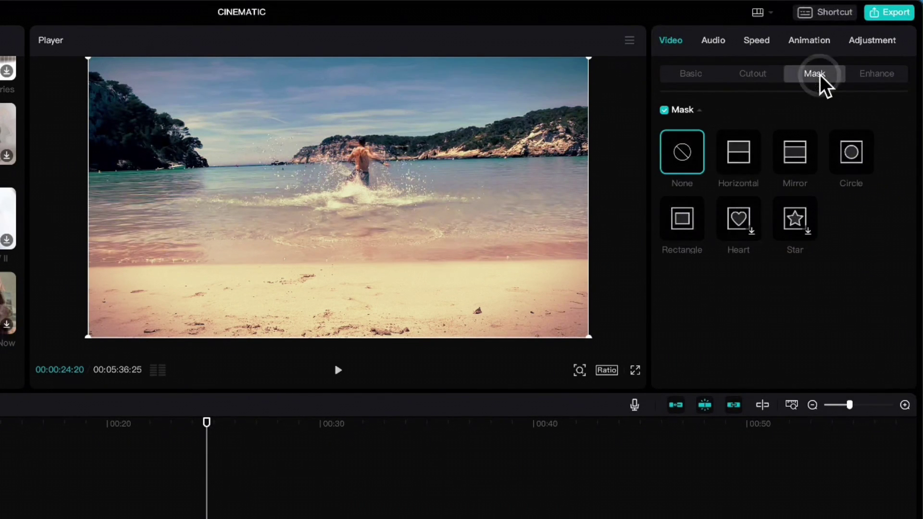
pyautogui.click(799, 156)
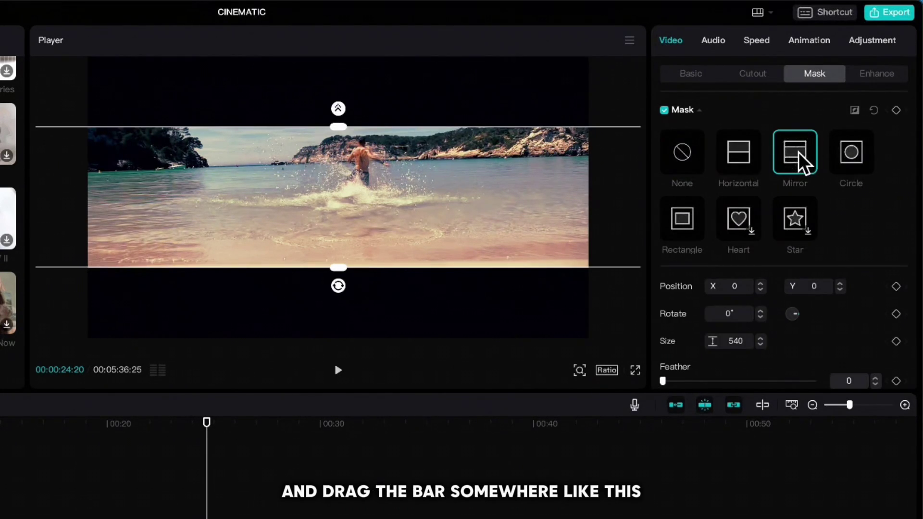
pyautogui.moveTo(346, 123); pyautogui.dragTo(347, 71)
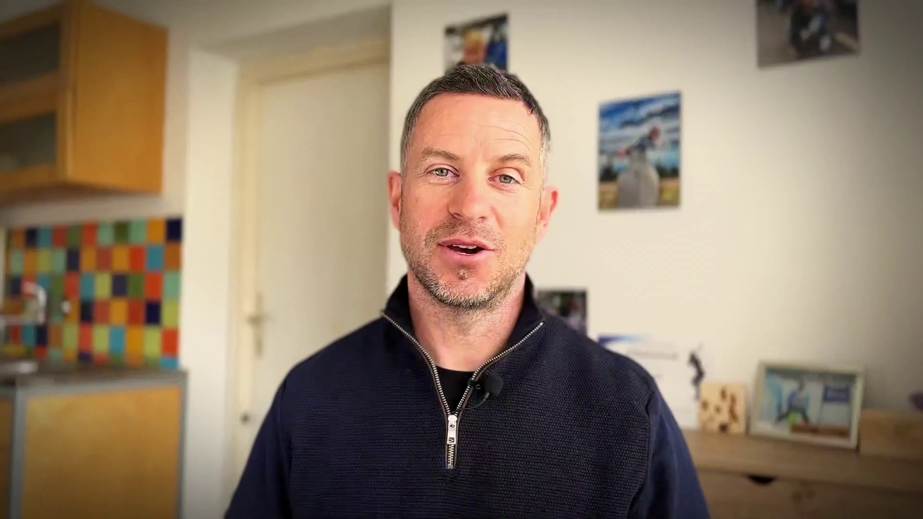